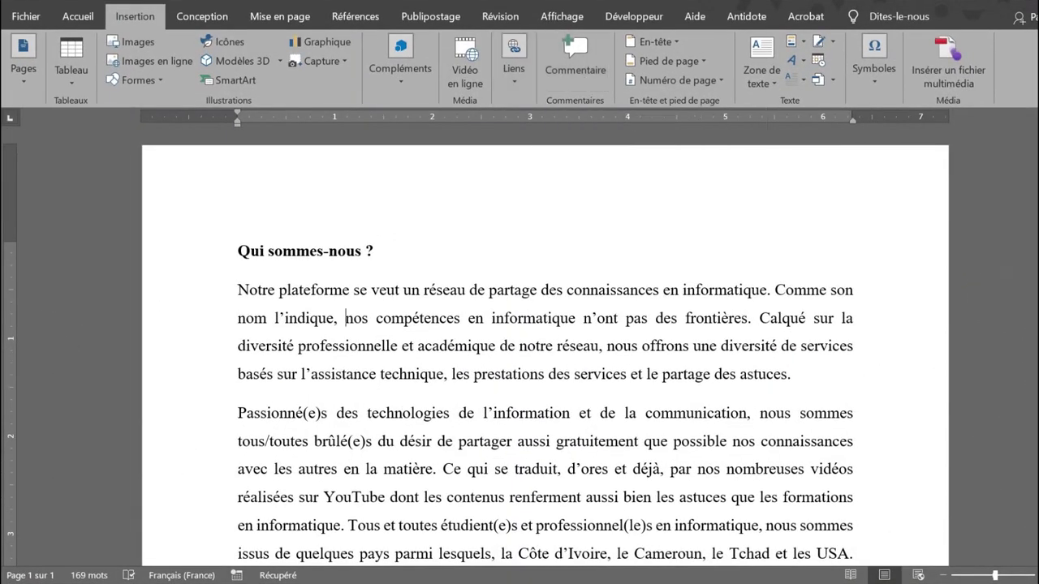
click(404, 290)
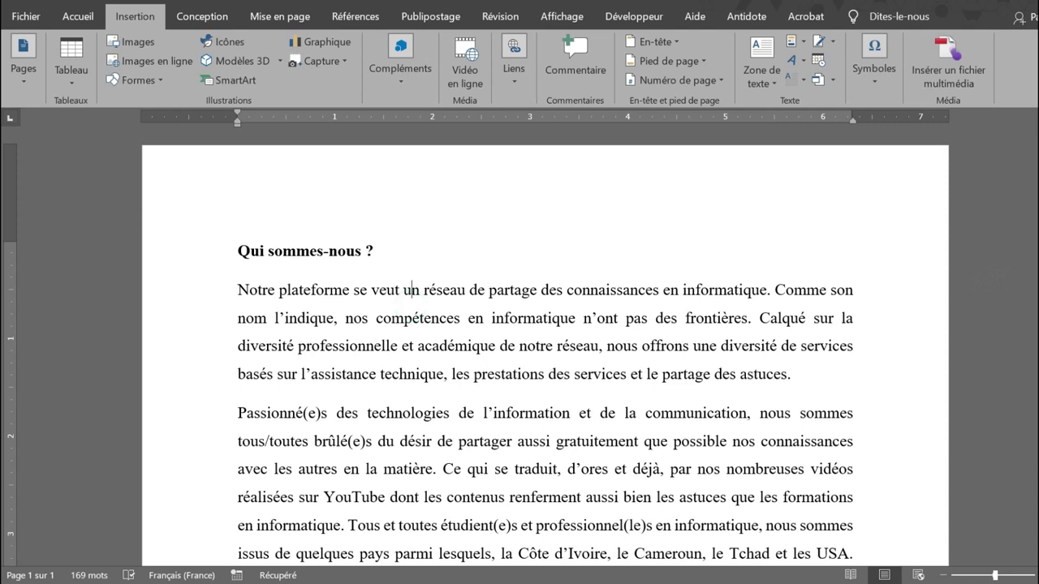
click(573, 62)
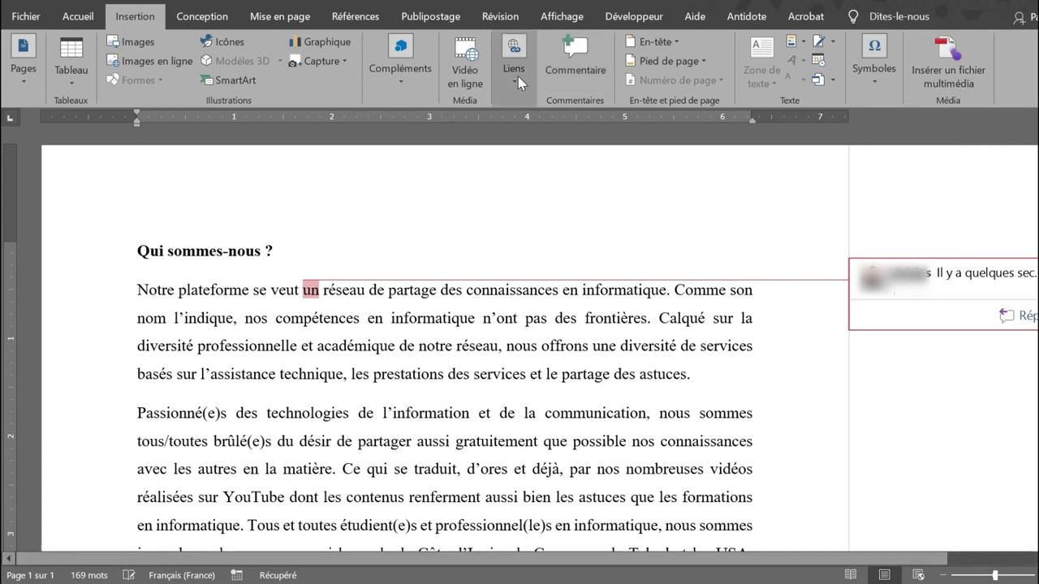
key(Escape)
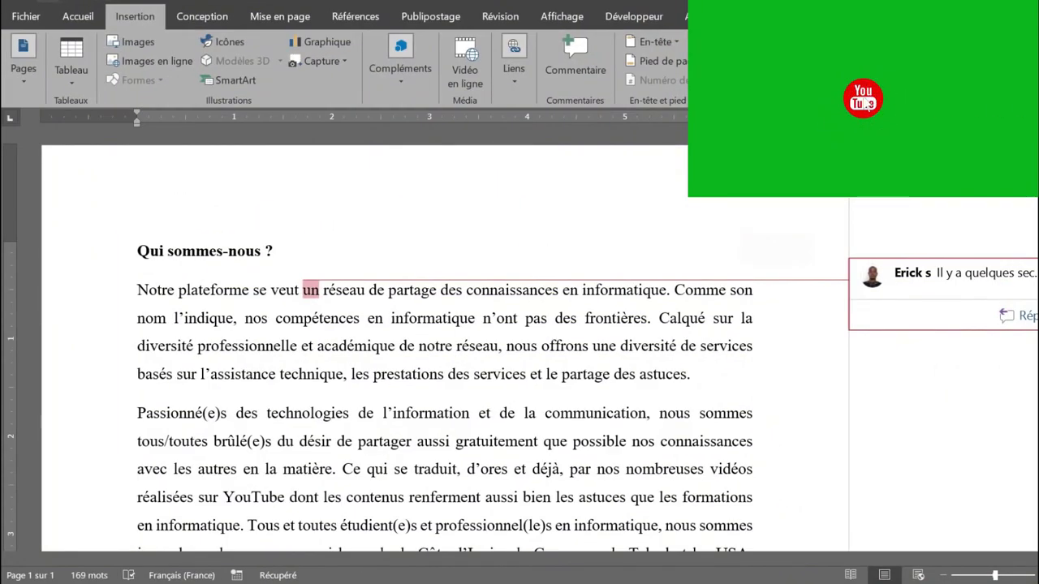
key(ctrl+z)
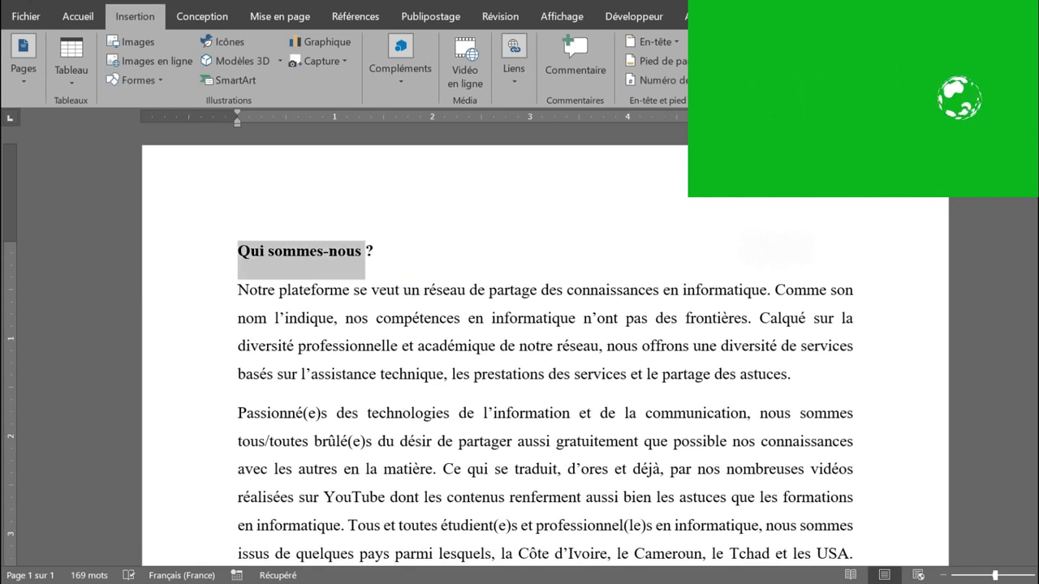
Step: Add the comment "Je propose qui es tu ?" to the heading "Qui sommes-nous ?"
drag(381, 255, 390, 242)
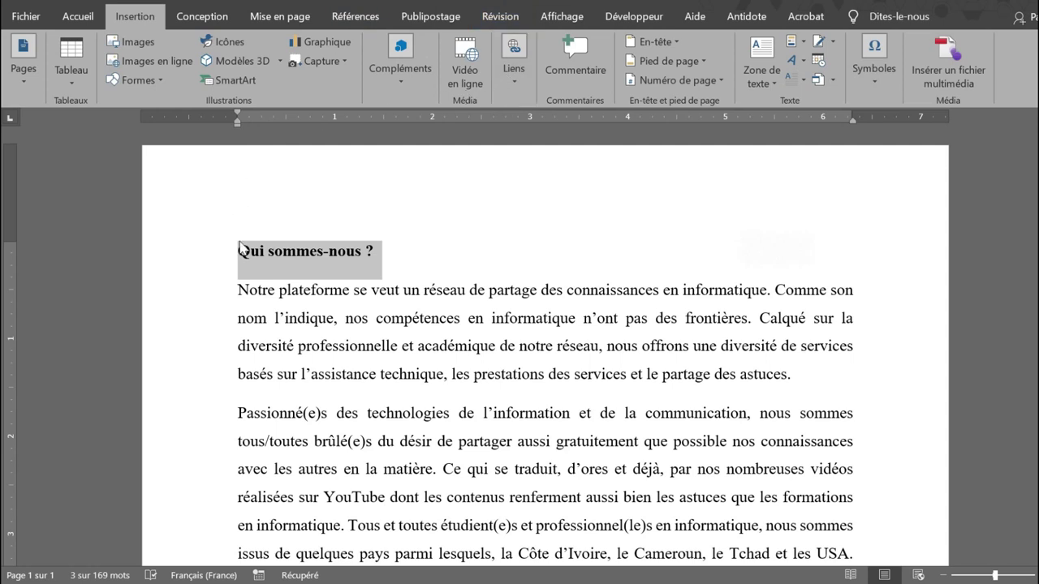
click(589, 79)
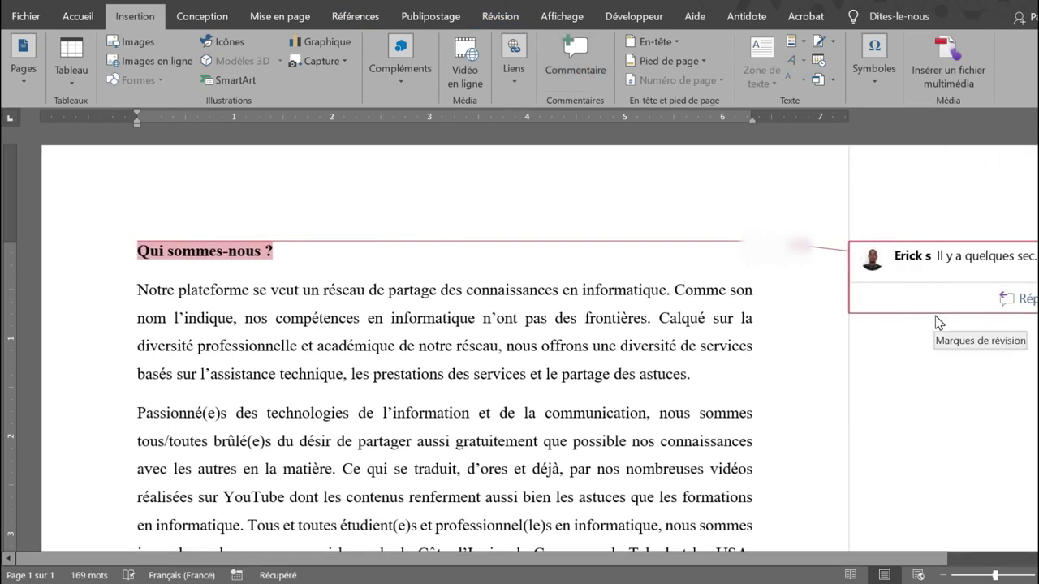
text(je )
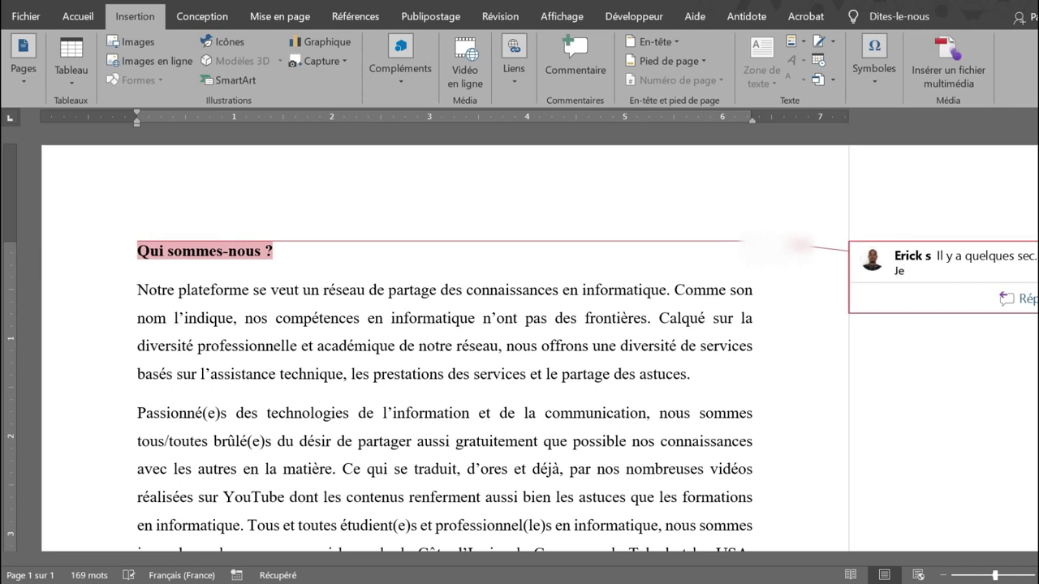
text(propose qui est tu ?)
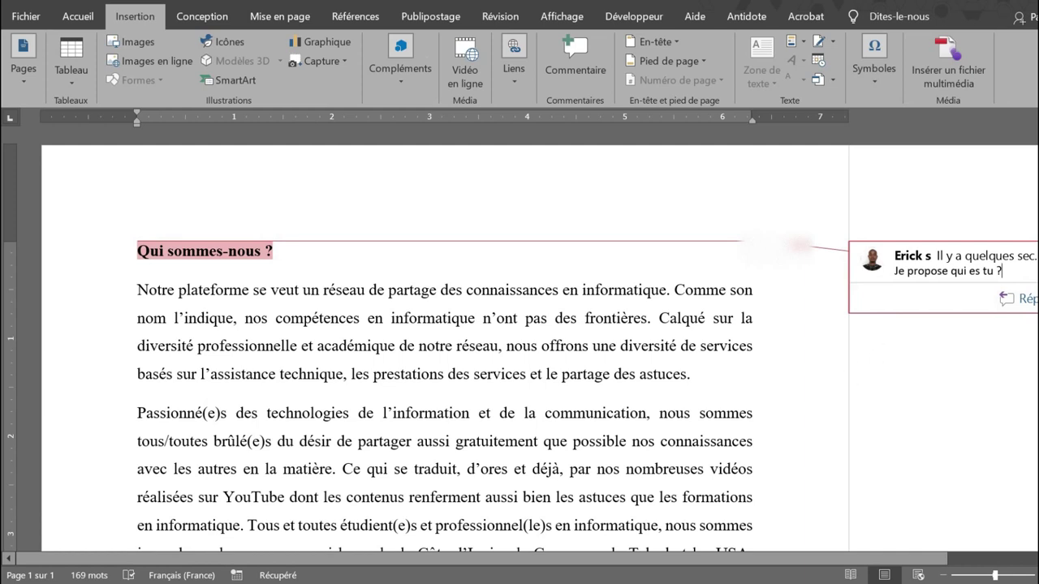
click(685, 371)
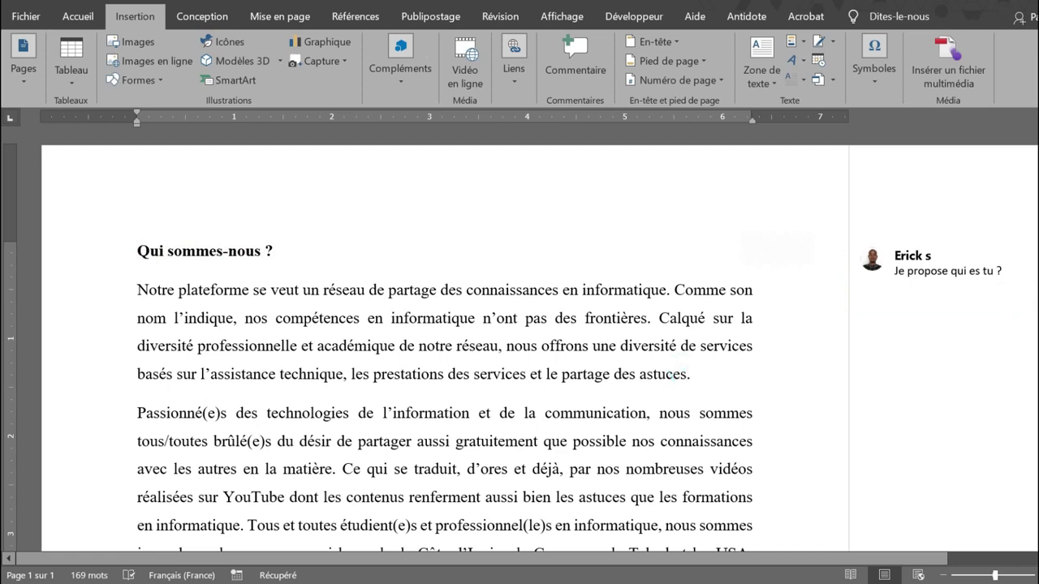
Step: Add the comment "formation" to the word "astuces" at the end of the first paragraph
drag(687, 374, 640, 374)
click(575, 61)
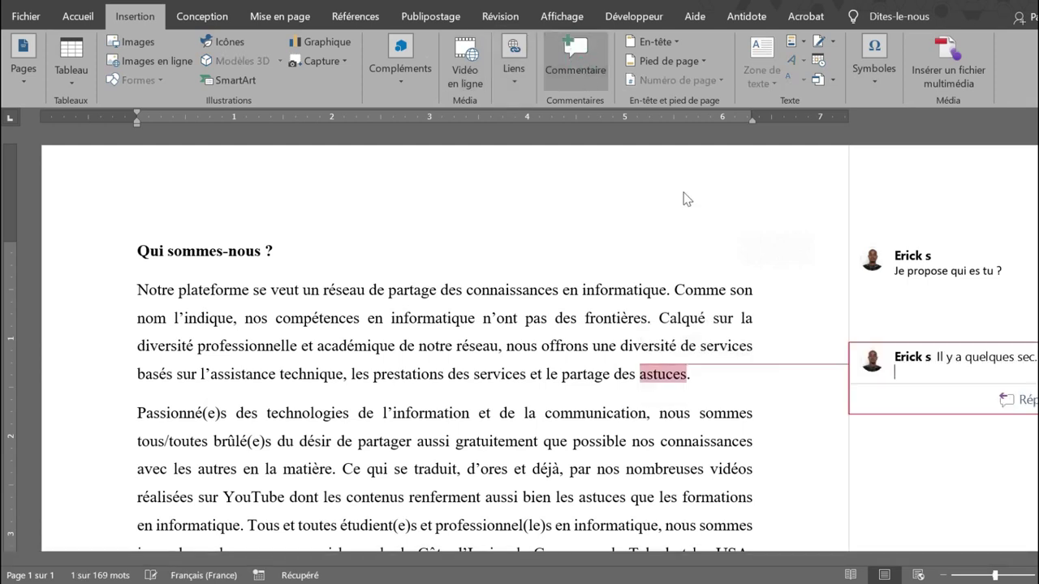
text(f)
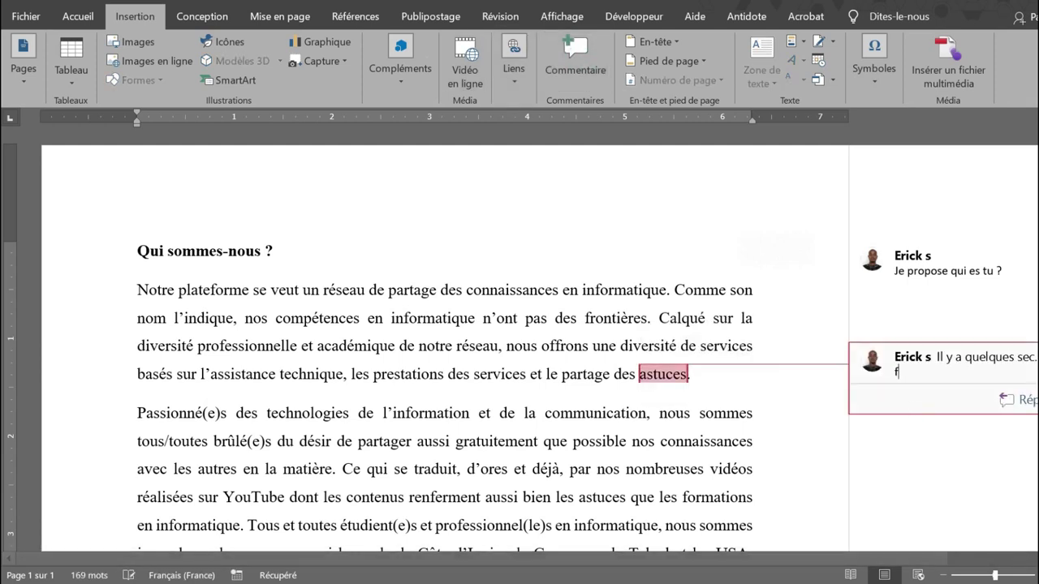
text(ormation)
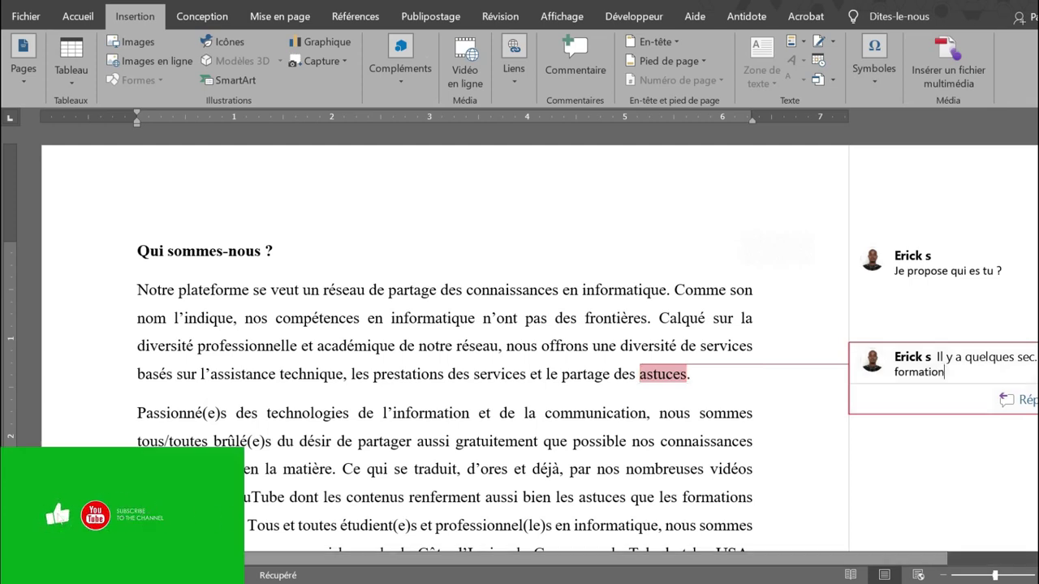
Step: Add the comment "supprime" to the word "vers" near the end of the second paragraph
scroll(486, 324, down, 5)
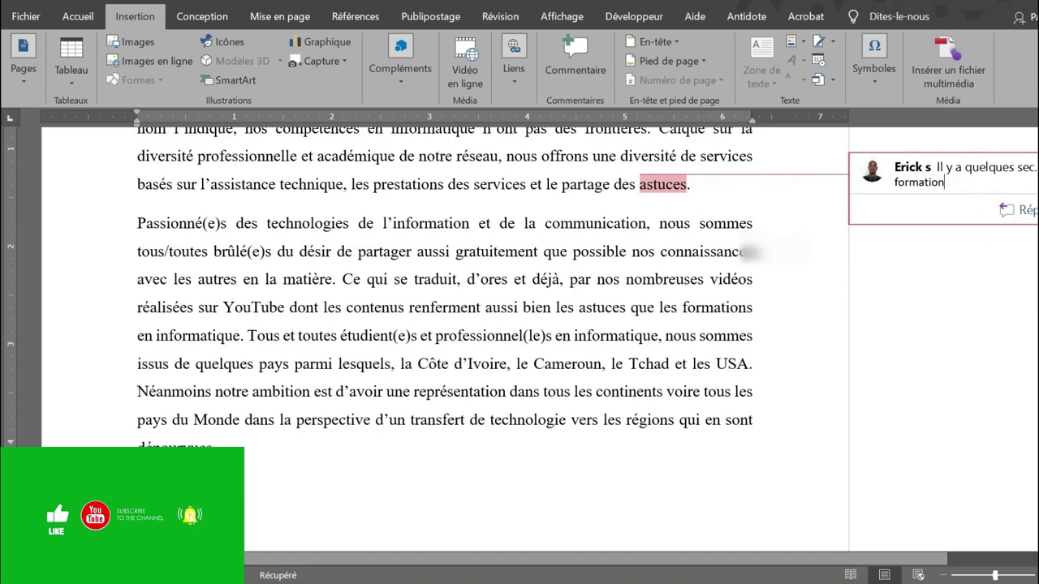
click(570, 419)
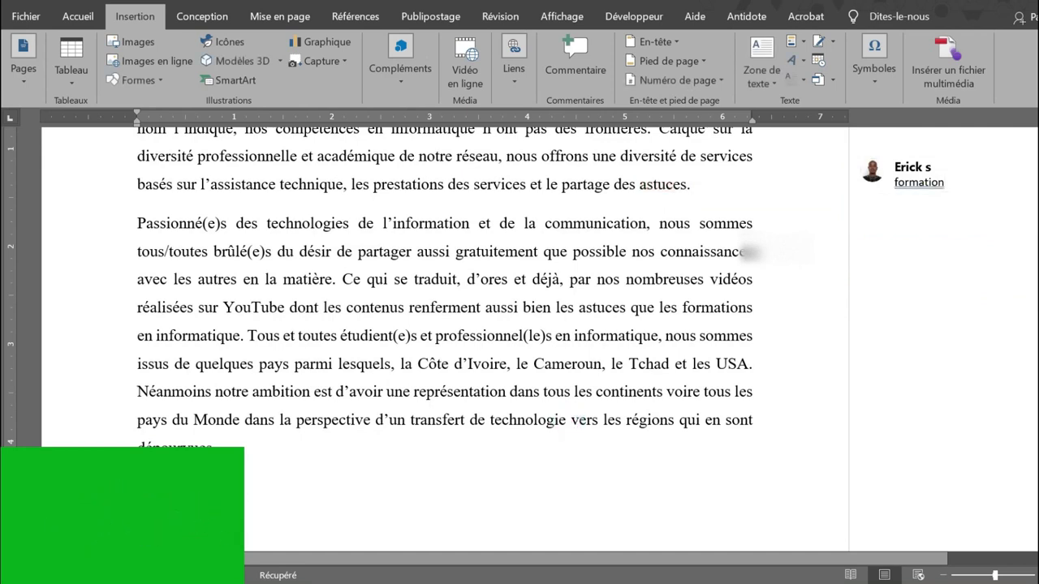
click(581, 70)
text(supp)
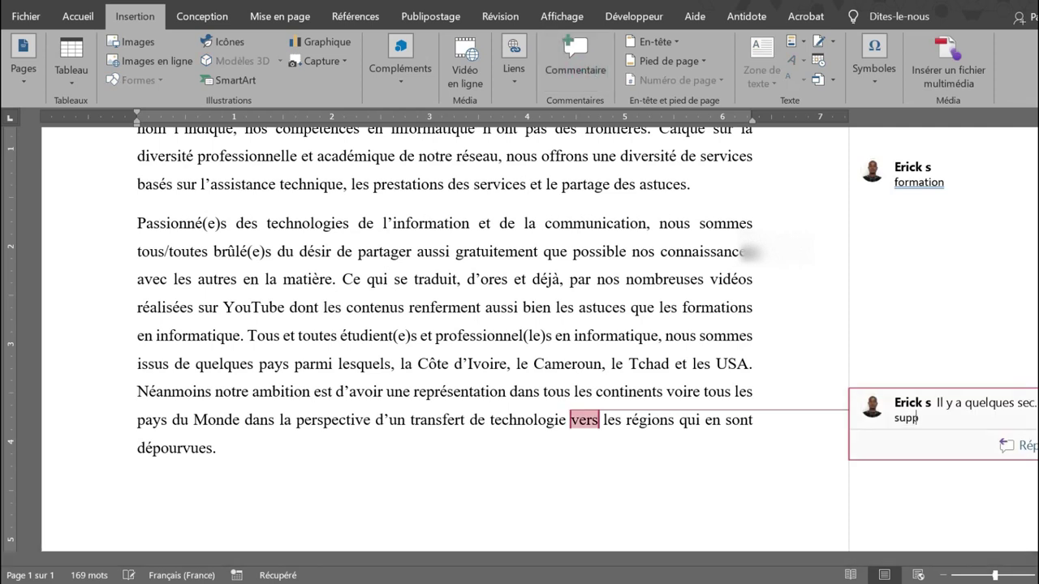
text(rime)
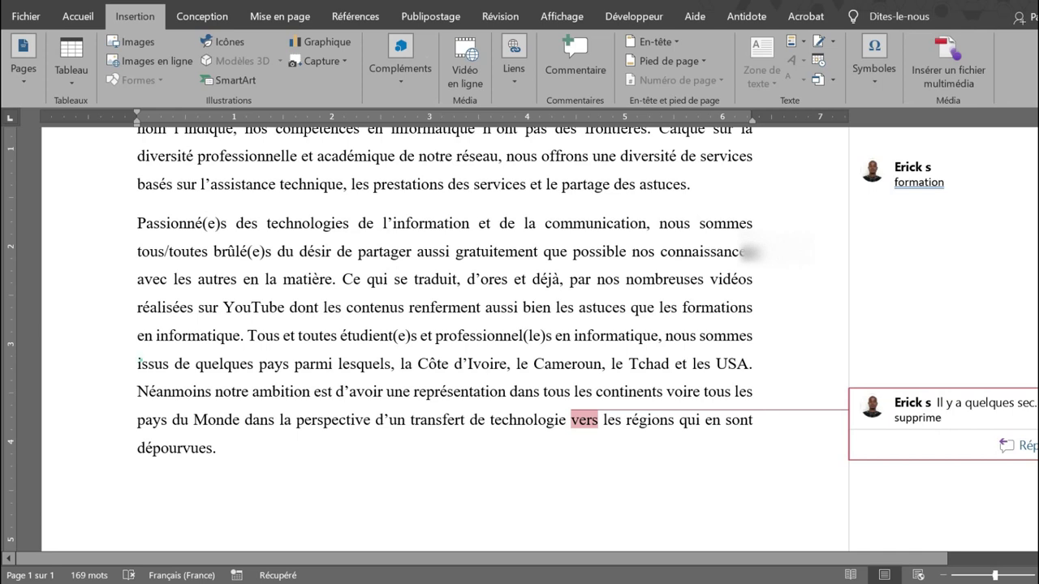
click(140, 363)
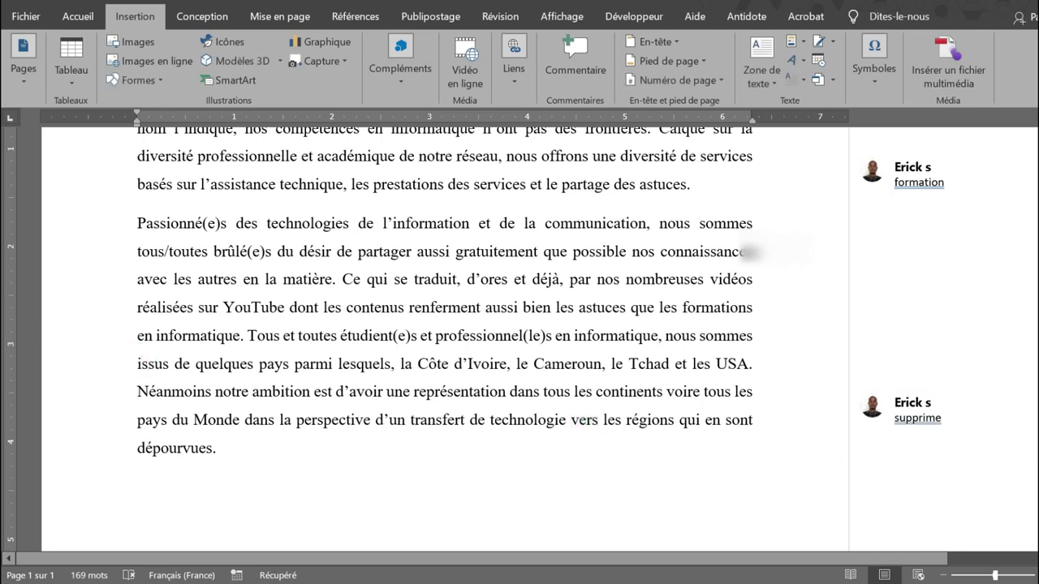
Step: Add the comment "Bien écrit" to the sentence running from "Tous et toutes étudient(e)s" to "les USA."
drag(248, 336, 756, 363)
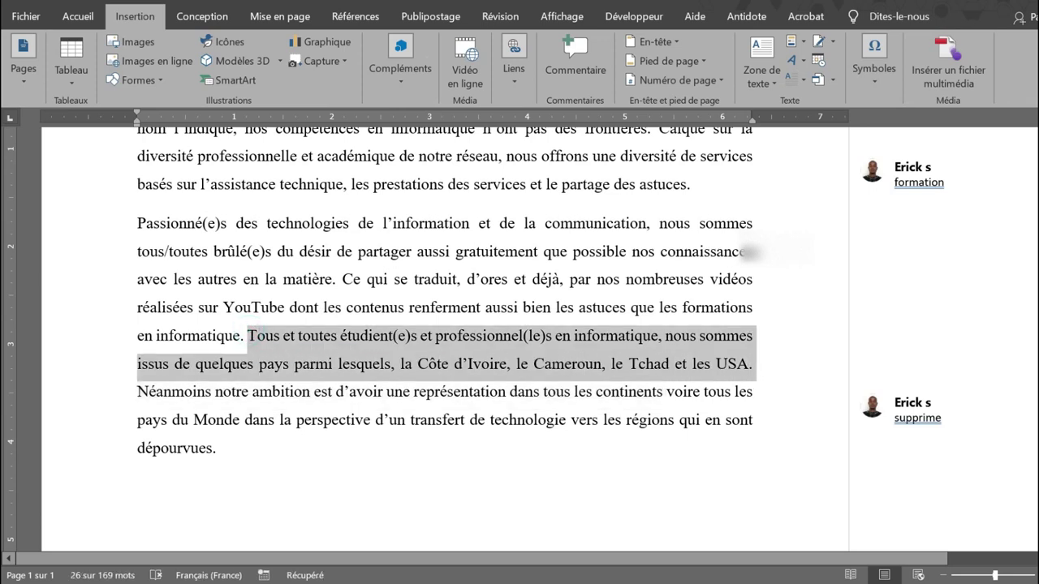
click(574, 70)
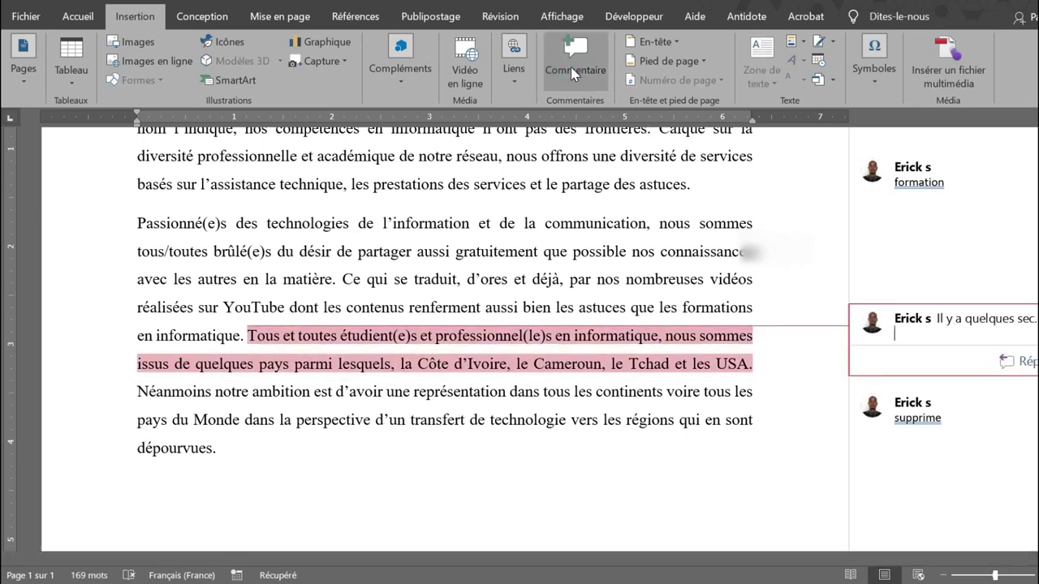
text(Bien écrit)
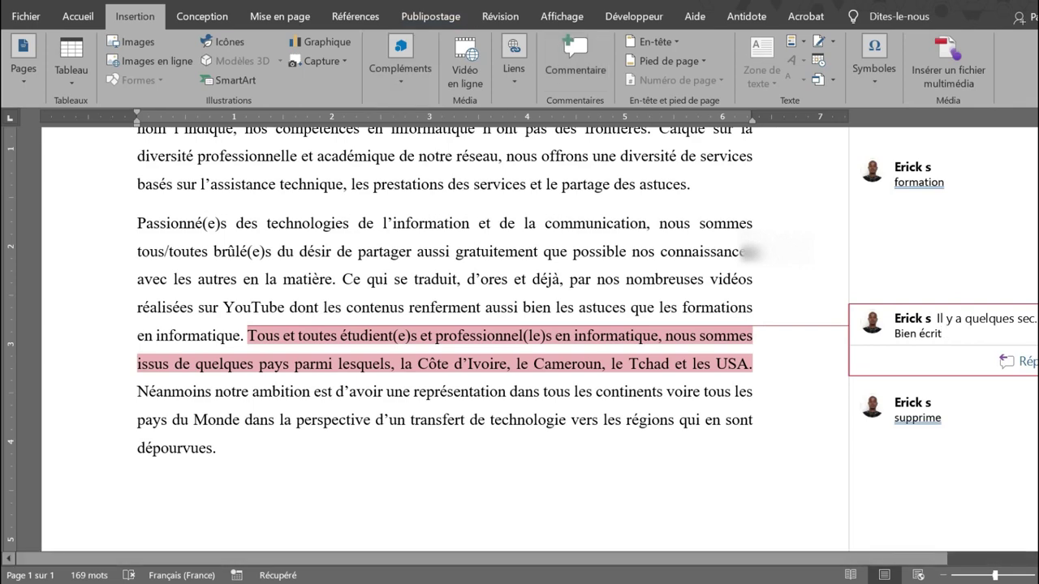
Step: Mark the comment on the heading "Qui sommes-nous ?" as resolved
scroll(445, 333, up, 2)
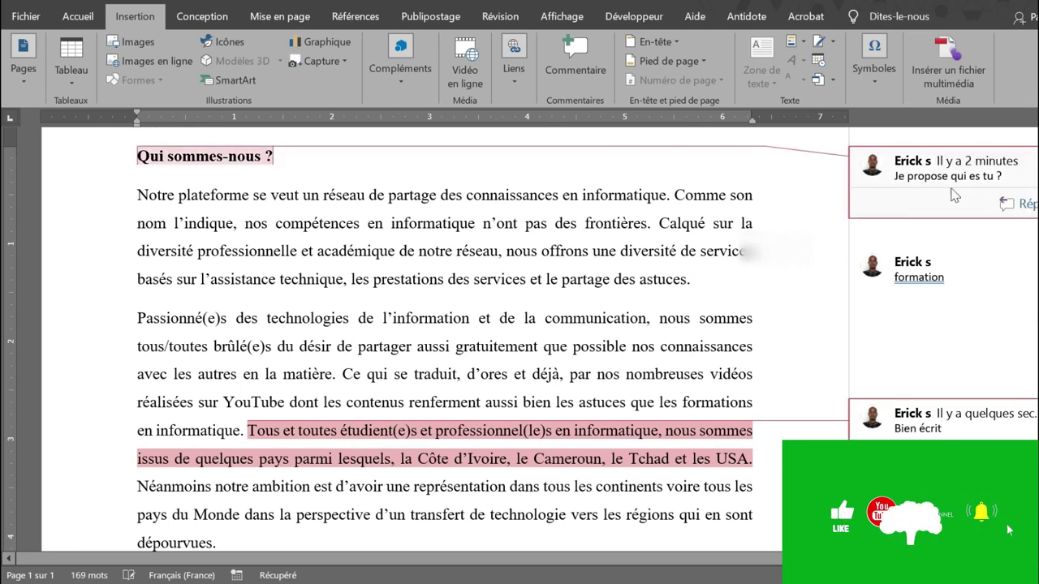
click(905, 166)
right_click(905, 167)
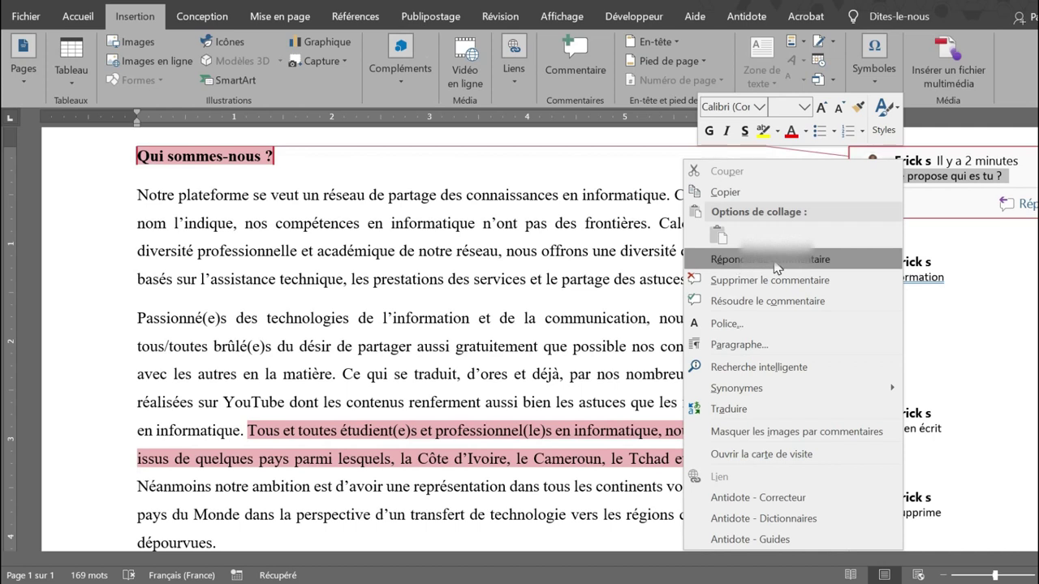
click(759, 301)
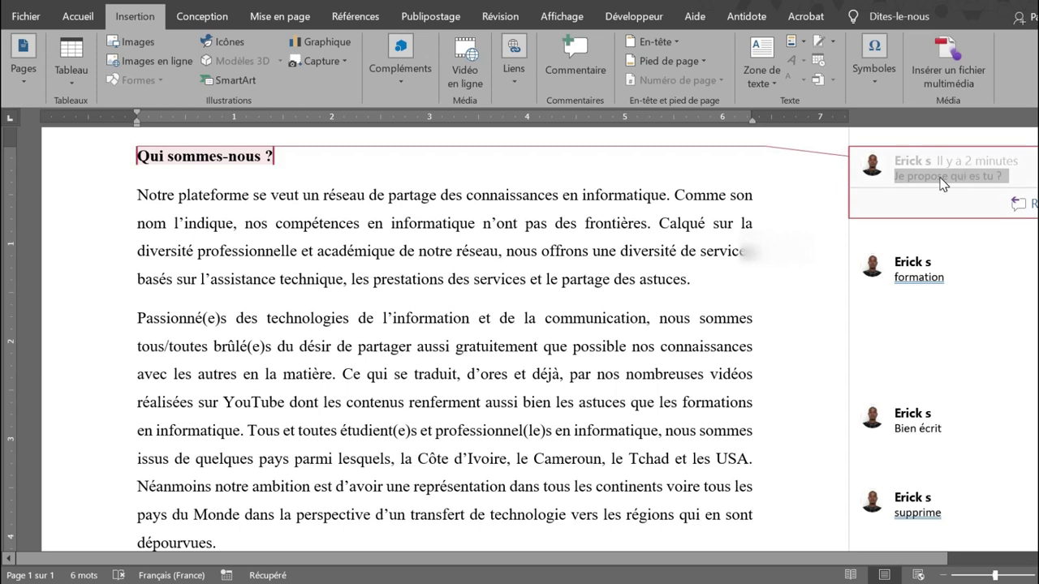
Step: Delete the resolved comment on the heading "Qui sommes-nous ?" and deselect the heading
right_click(916, 180)
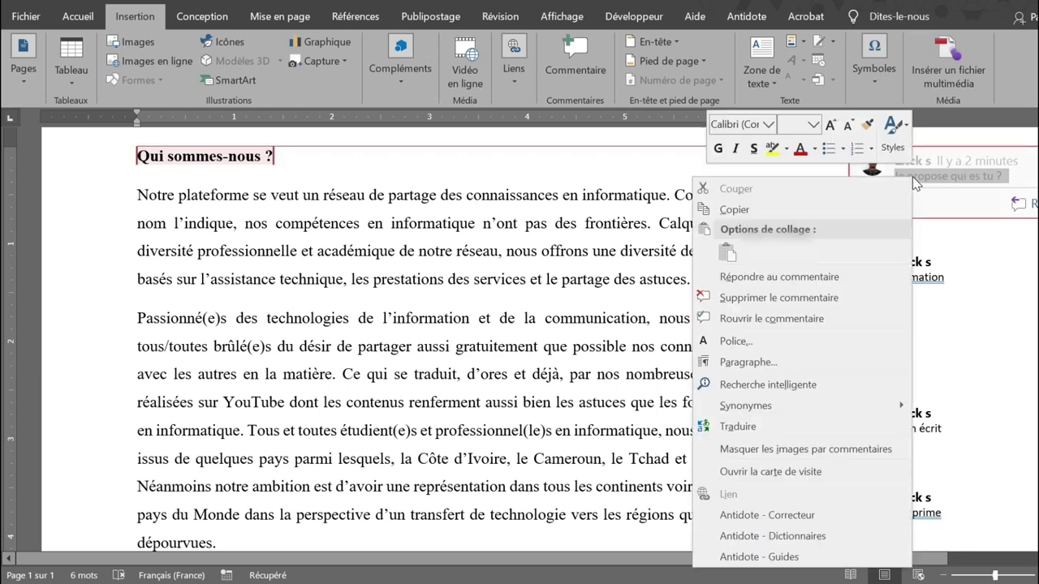
click(958, 170)
right_click(935, 173)
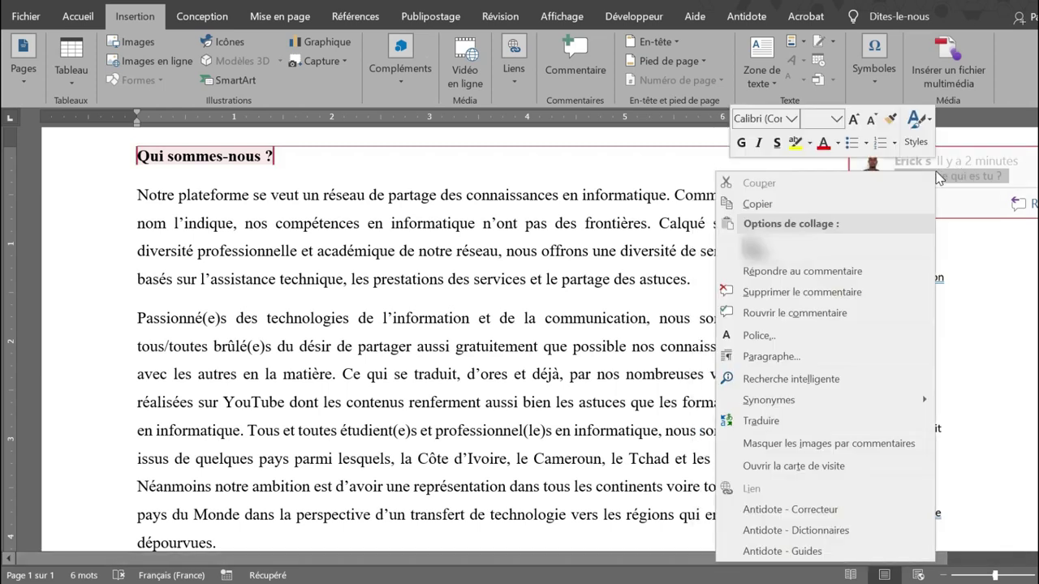
click(802, 292)
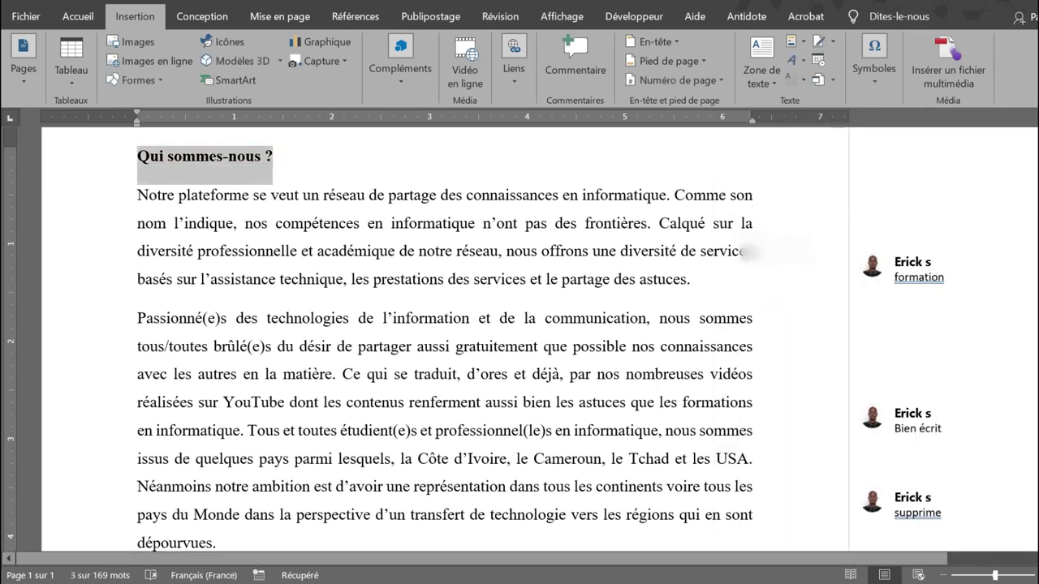
click(235, 154)
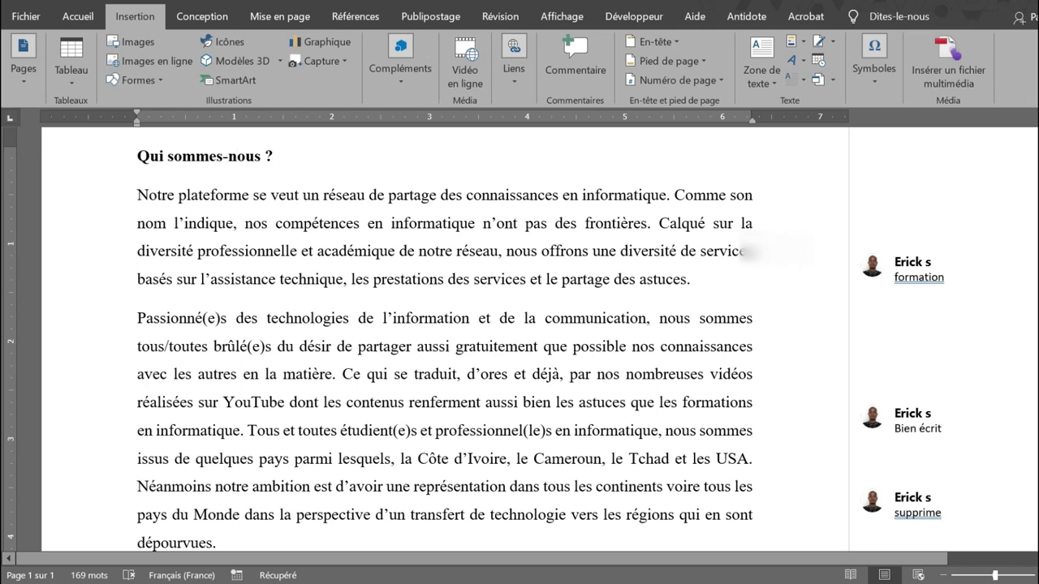
Step: Reply "non" to the "formation" comment on the word "astuces"
mouse_move(981, 298)
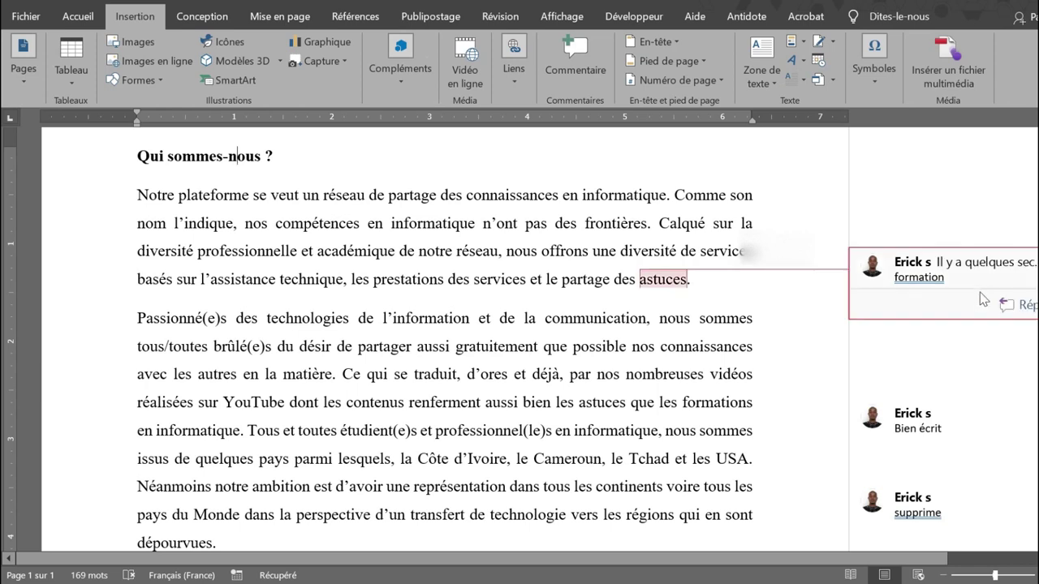
right_click(910, 279)
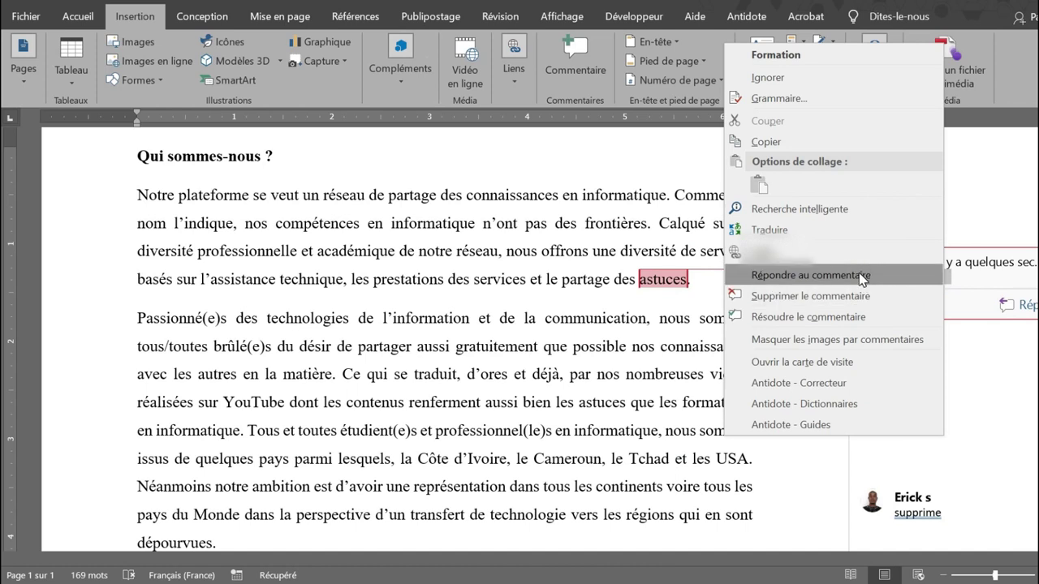
click(860, 276)
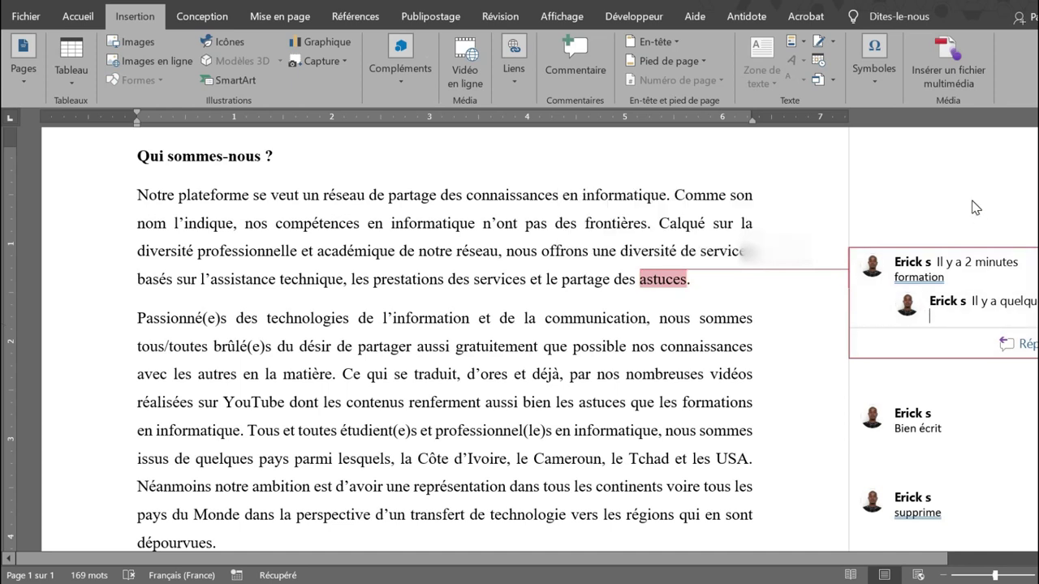
text(non)
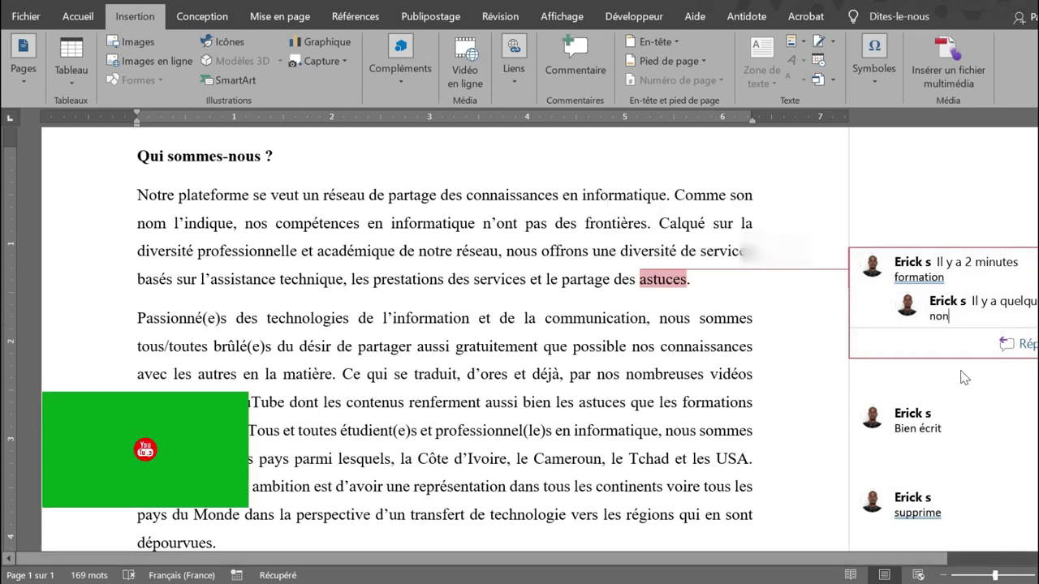
Step: Delete the "Bien écrit" comment from the sentence in the second paragraph
click(873, 421)
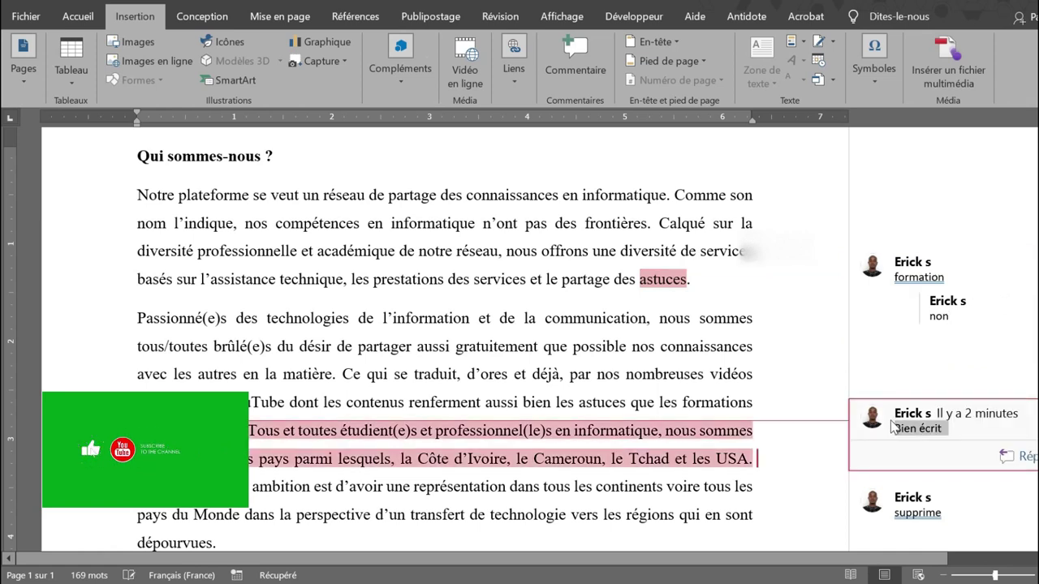
right_click(892, 426)
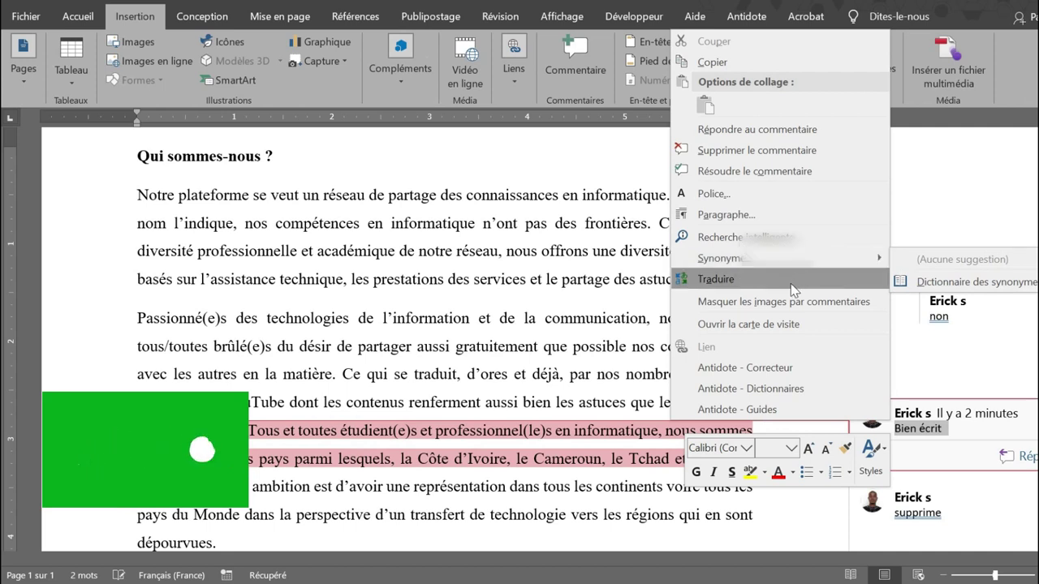
click(742, 150)
Step: Delete the reply "non" and its parent comment "formation" on the word "astuces"
scroll(730, 439, down, 2)
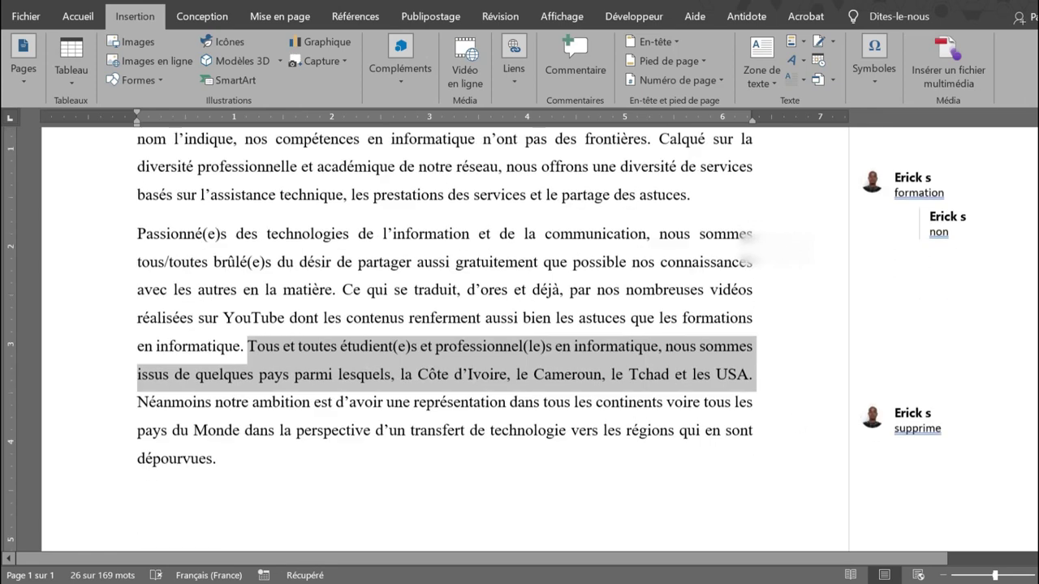
scroll(811, 438, up, 4)
mouse_move(997, 439)
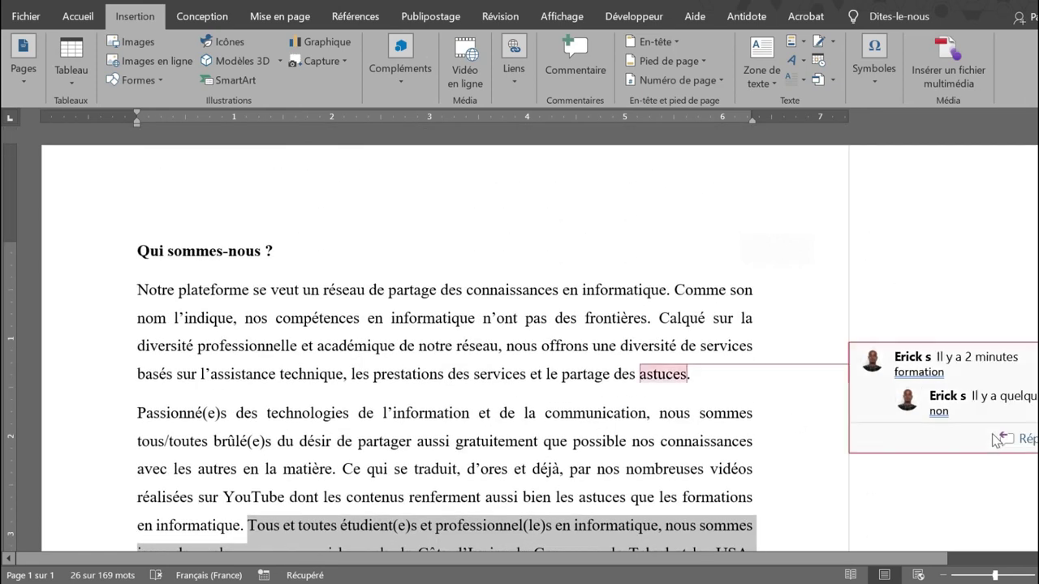
right_click(890, 389)
click(779, 241)
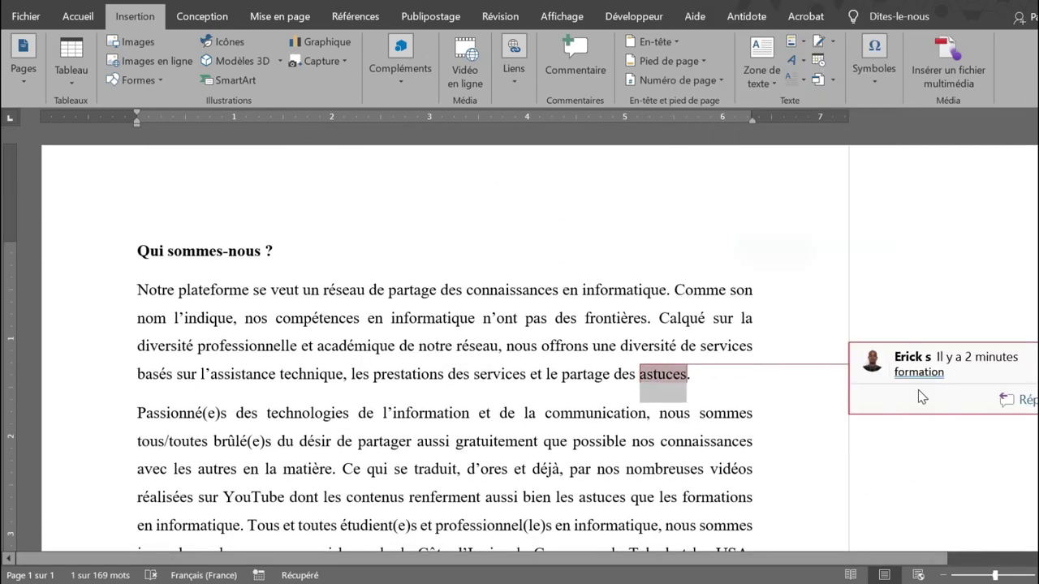
right_click(674, 374)
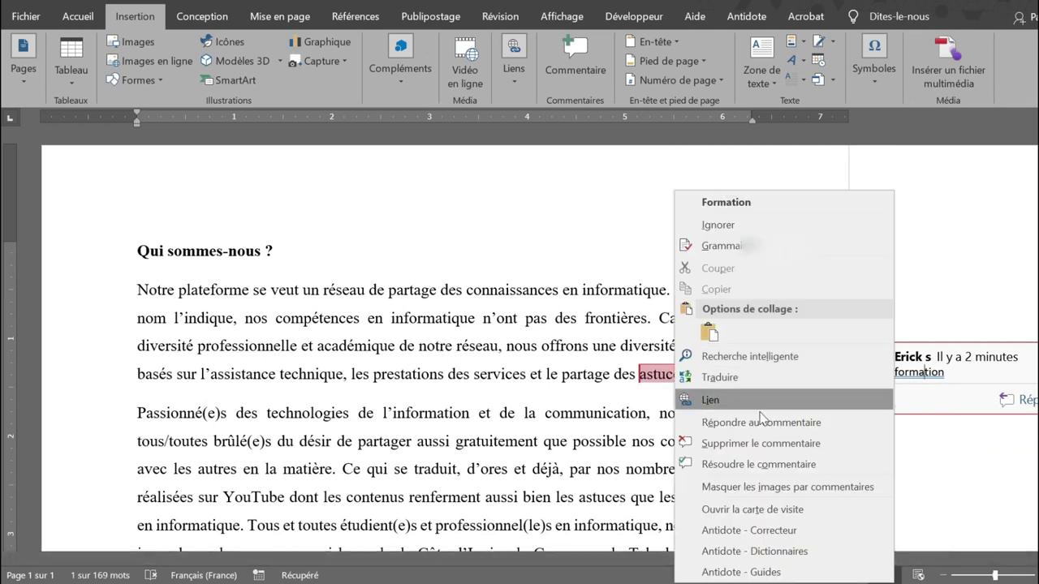
click(733, 443)
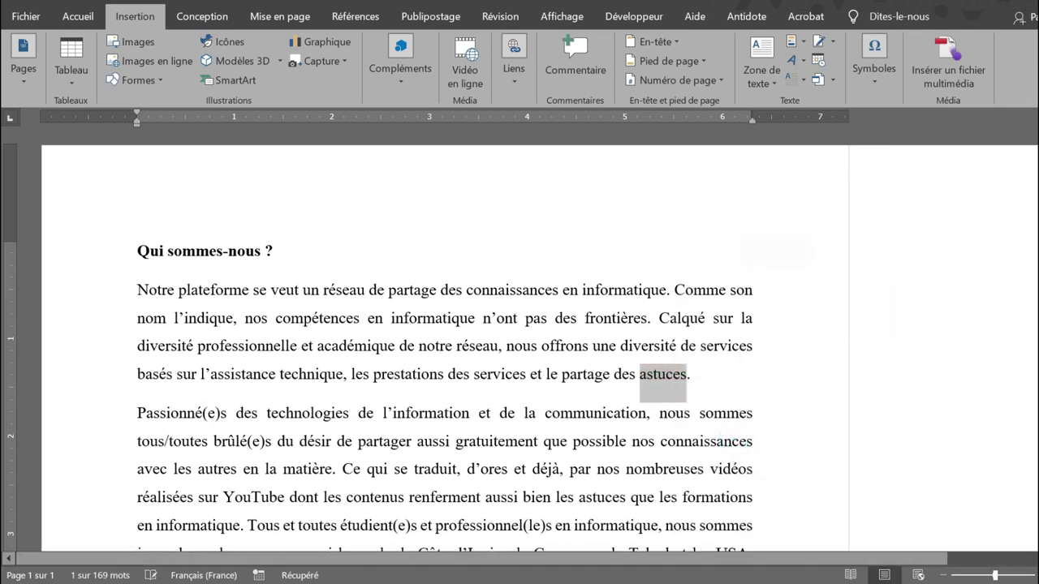
scroll(896, 308, down, 4)
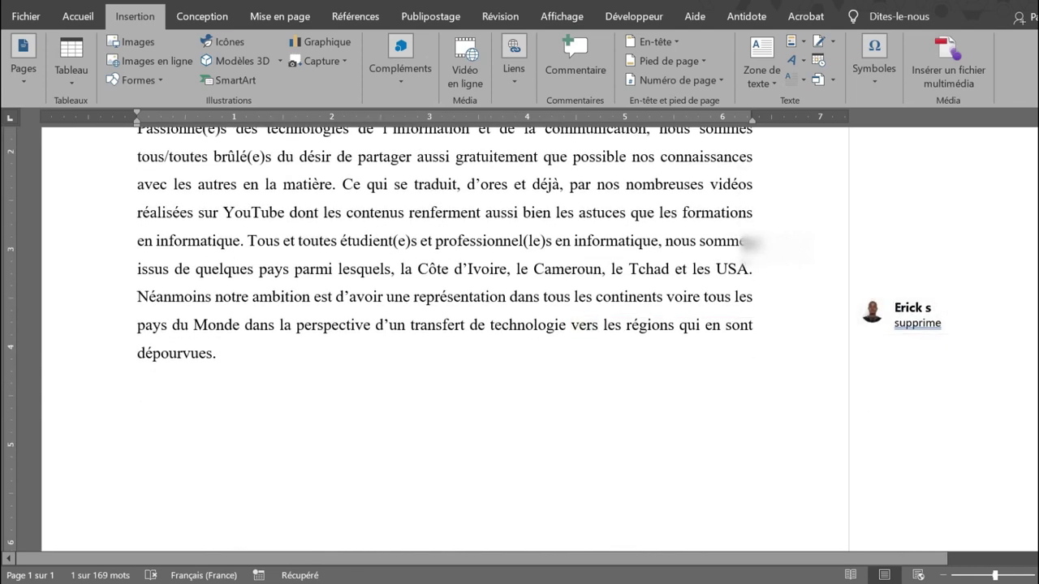
scroll(519, 333, up, 4)
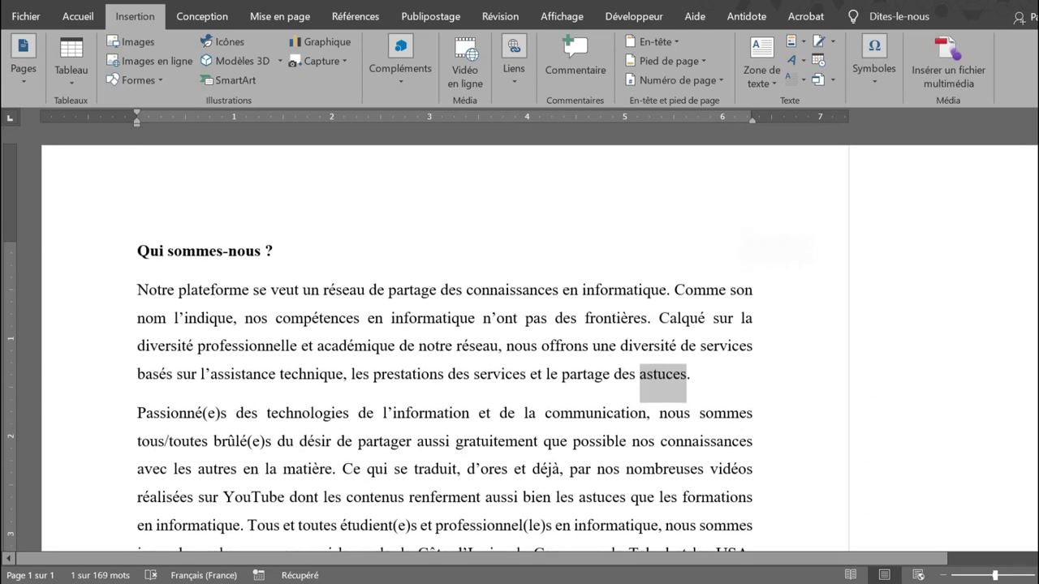